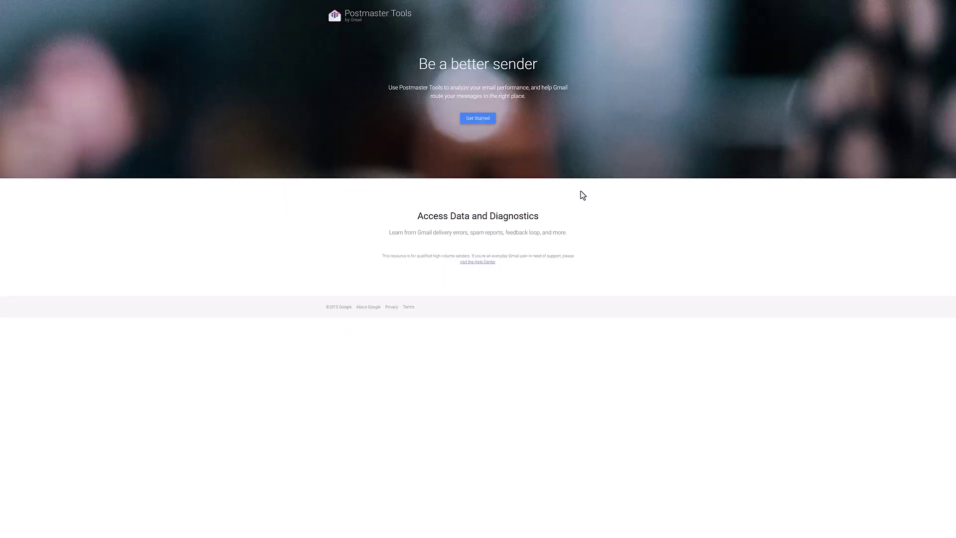
- Add weeklyaccelerator.com as a sending domain and advance to its TXT verification record
{"action": "left_click", "coordinate": [483, 126]}
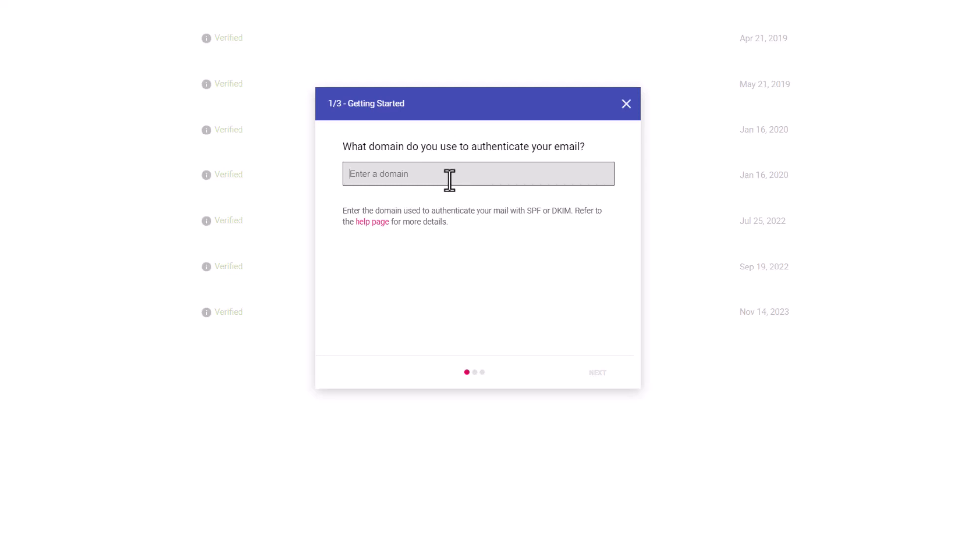
{"action": "type", "text": "weeklyaccelera"}
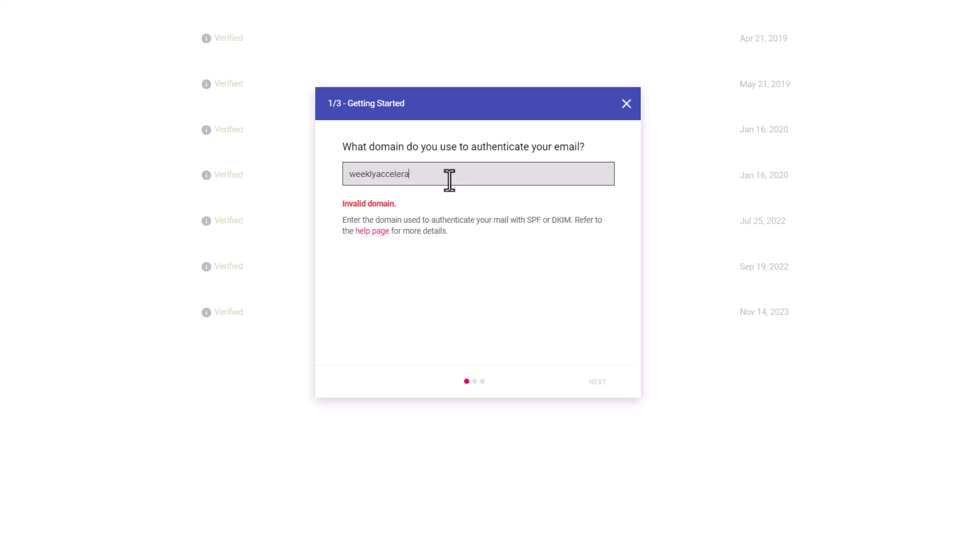
{"action": "type", "text": "tor.com"}
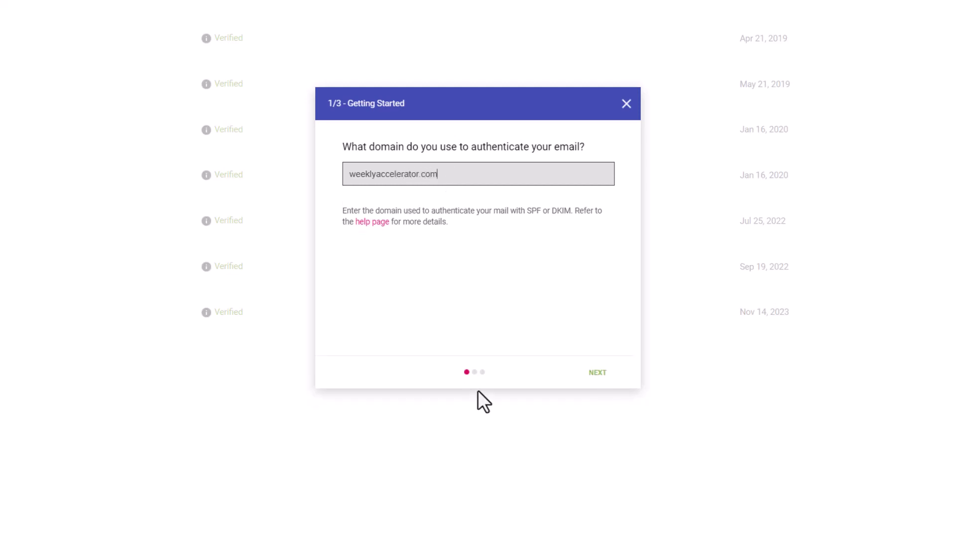
{"action": "left_click", "coordinate": [588, 374]}
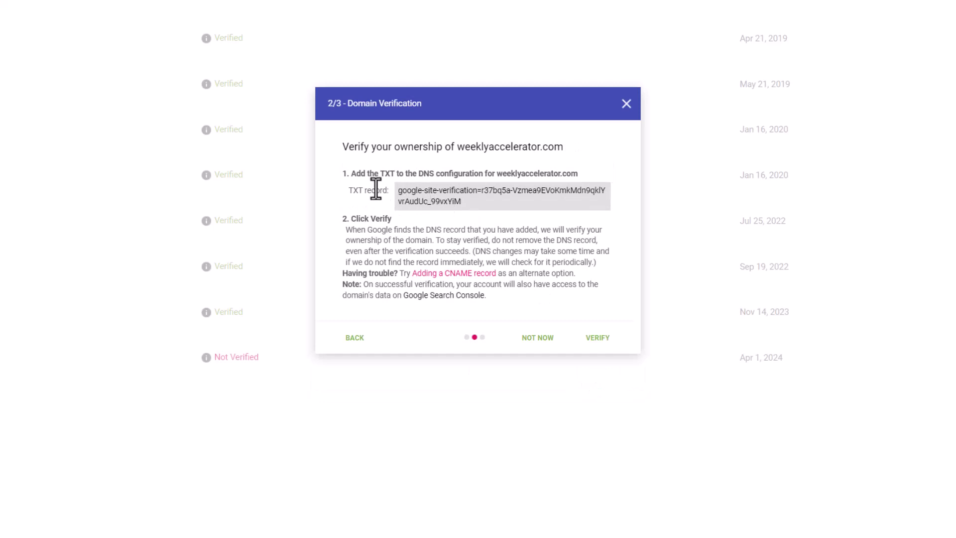
- Copy weeklyaccelerator.com's TXT verification record to the clipboard
{"action": "left_click_drag", "start_coordinate": [443, 202], "coordinate": [399, 195]}
{"action": "right_click", "coordinate": [408, 195]}
{"action": "left_click", "coordinate": [424, 204]}
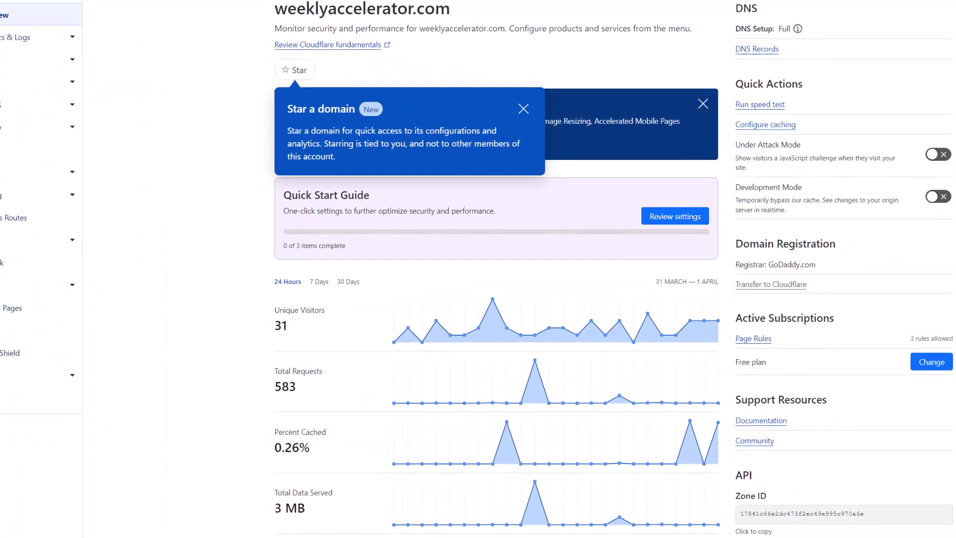
- Start a new DNS record for weeklyaccelerator.com with record type TXT
{"action": "left_click", "coordinate": [0, 63]}
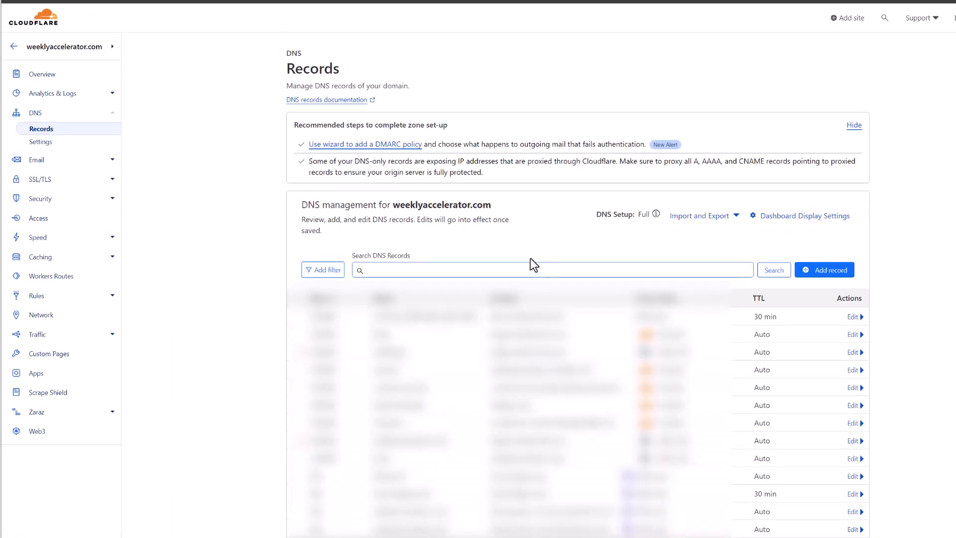
{"action": "scroll", "coordinate": [542, 259], "scroll_direction": "down", "scroll_amount": 4}
{"action": "left_click", "coordinate": [812, 90]}
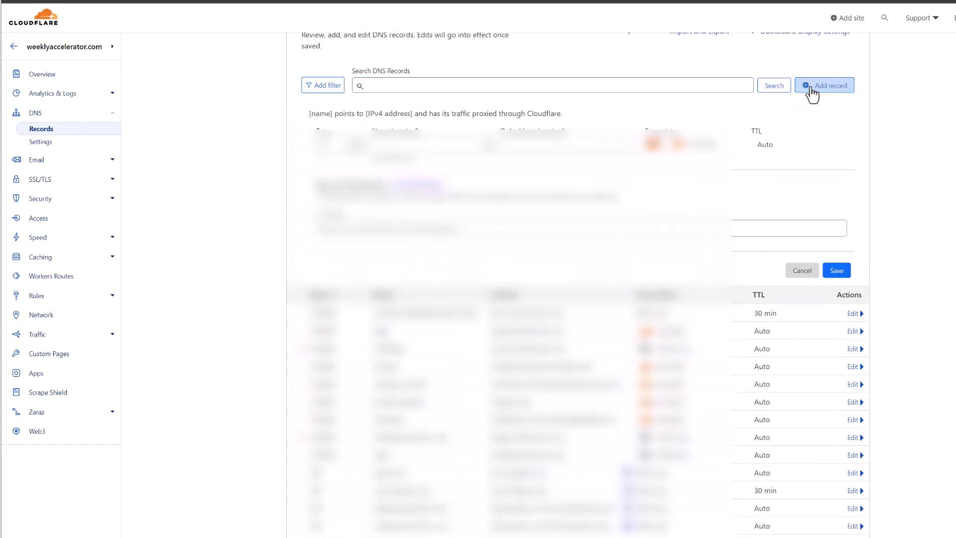
{"action": "left_click", "coordinate": [347, 148]}
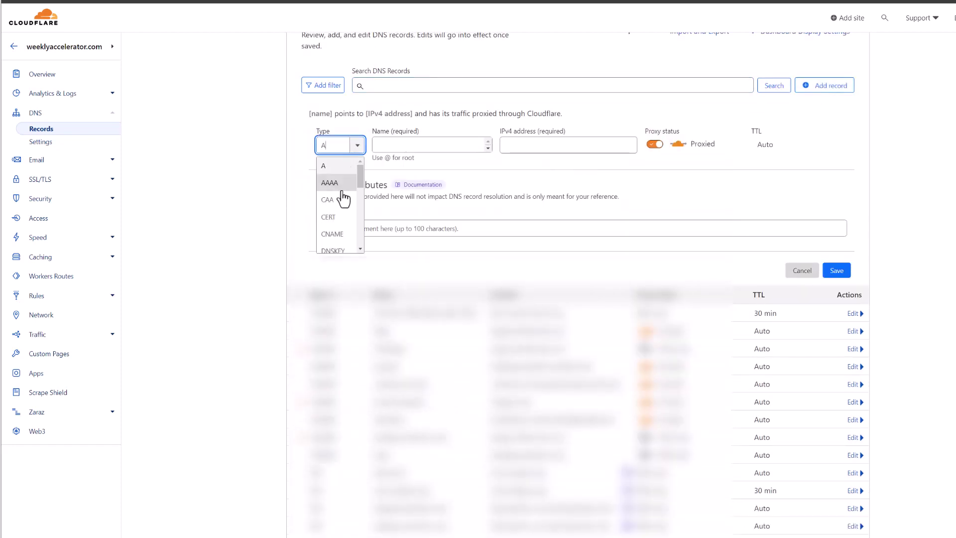
{"action": "type", "text": "tx"}
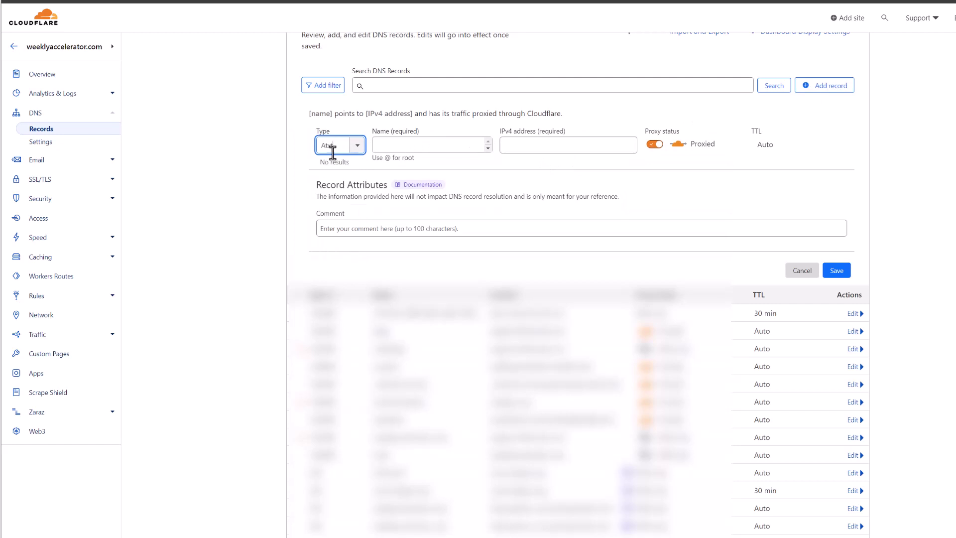
{"action": "type", "text": "t"}
{"action": "key", "text": "BackSpace"}
{"action": "key", "text": "BackSpace"}
{"action": "key", "text": "BackSpace"}
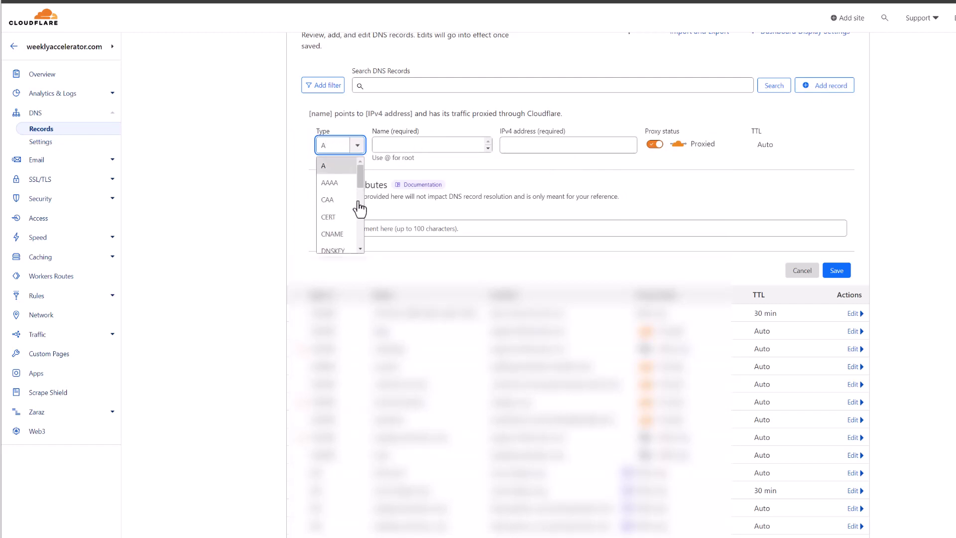
{"action": "scroll", "coordinate": [360, 214], "scroll_direction": "down", "scroll_amount": 5}
{"action": "left_click", "coordinate": [349, 227]}
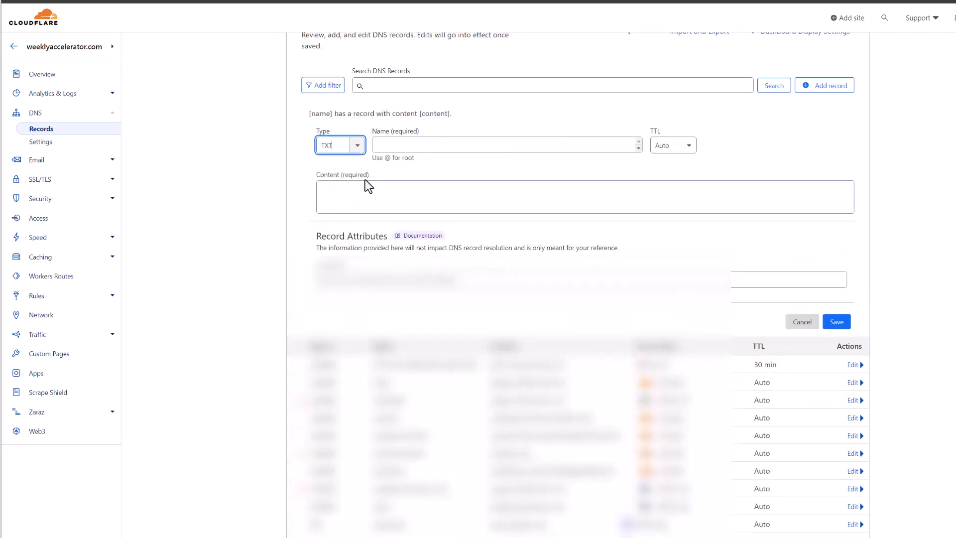
- Set Name to @ and Content to the Google site-verification string, then save the record
{"action": "left_click", "coordinate": [397, 146]}
{"action": "key", "text": "ctrl+v"}
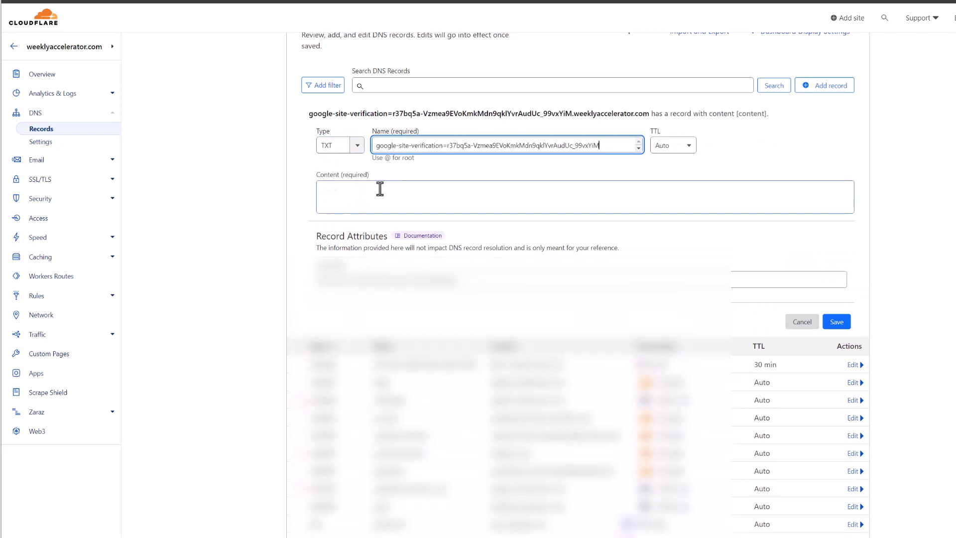
{"action": "key", "text": "ctrl+z"}
{"action": "left_click", "coordinate": [481, 195]}
{"action": "key", "text": "ctrl+v"}
{"action": "left_click", "coordinate": [388, 144]}
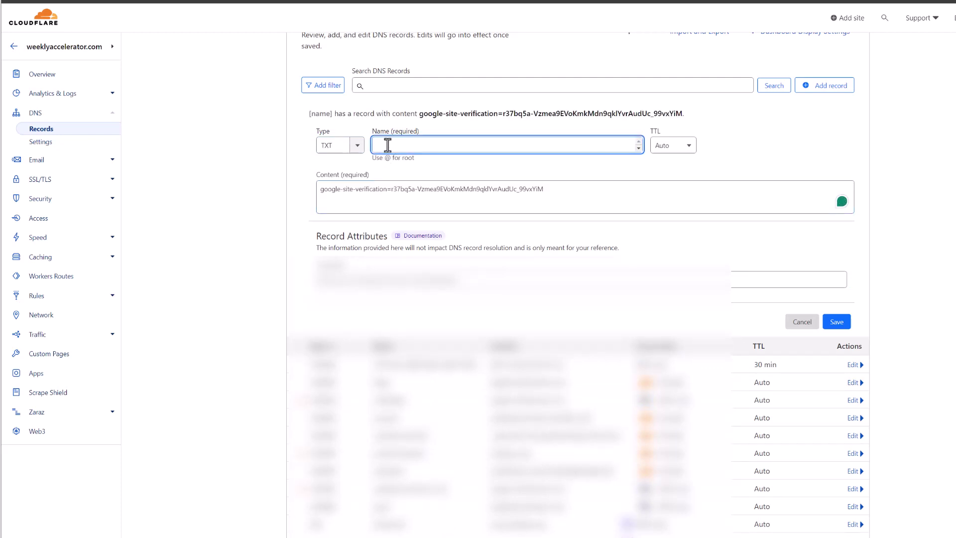
{"action": "type", "text": "@"}
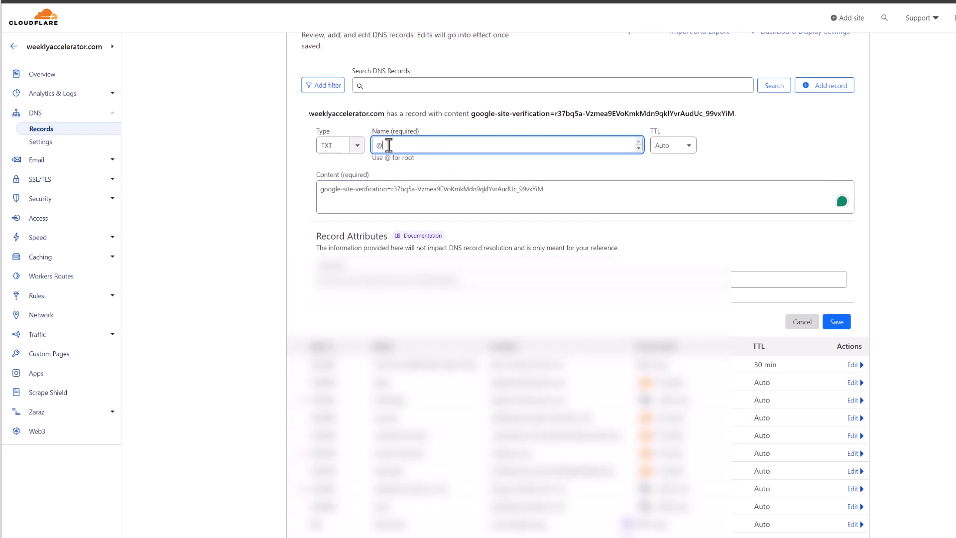
{"action": "left_click", "coordinate": [832, 321]}
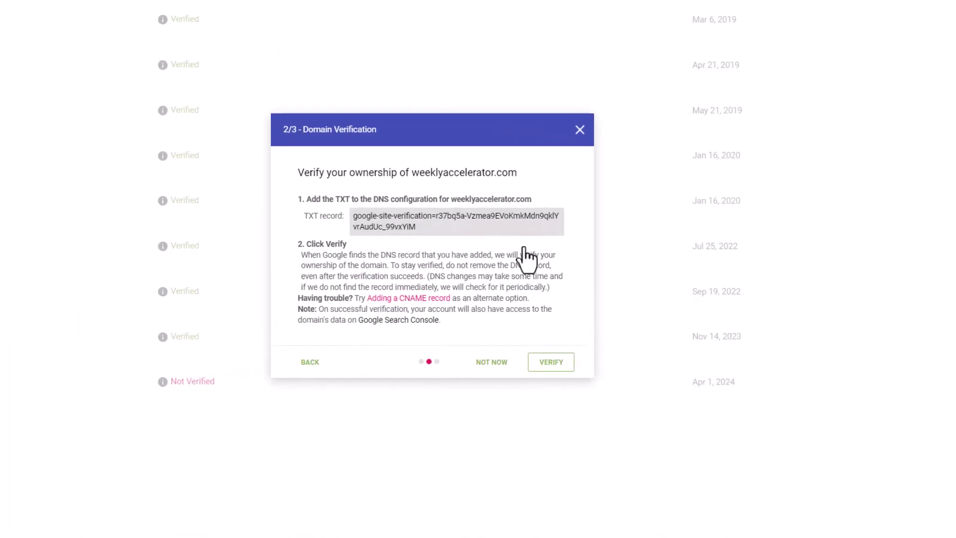
- Verify ownership of weeklyaccelerator.com and close the completed setup dialog
{"action": "left_click", "coordinate": [551, 362]}
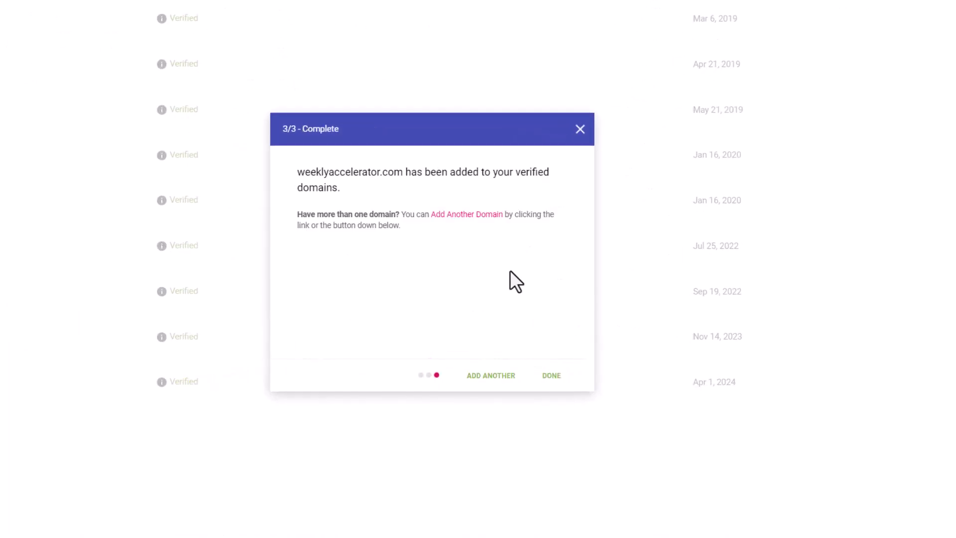
{"action": "left_click", "coordinate": [551, 377]}
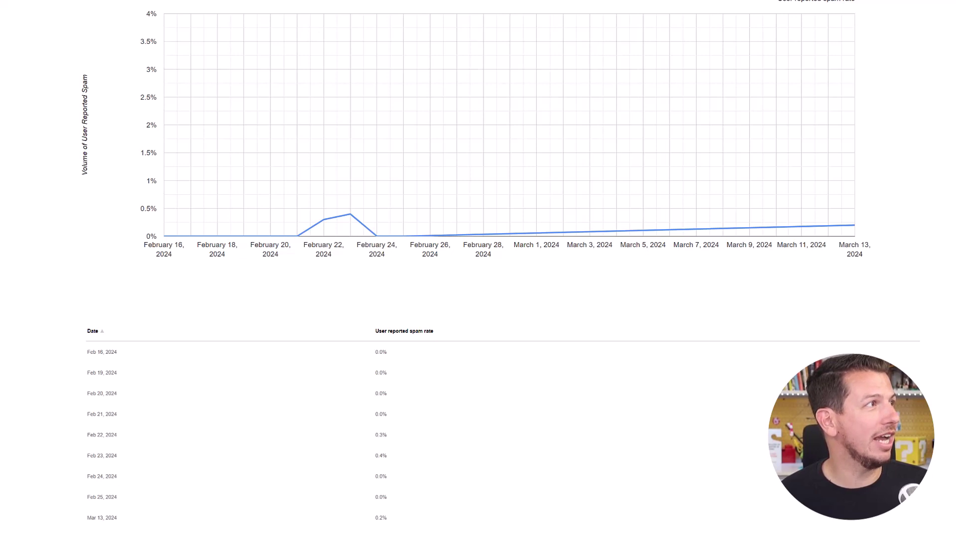
- Show the Spam Rate chart and read daily values around its 0.4% February 23 peak
{"action": "left_click", "coordinate": [415, 74]}
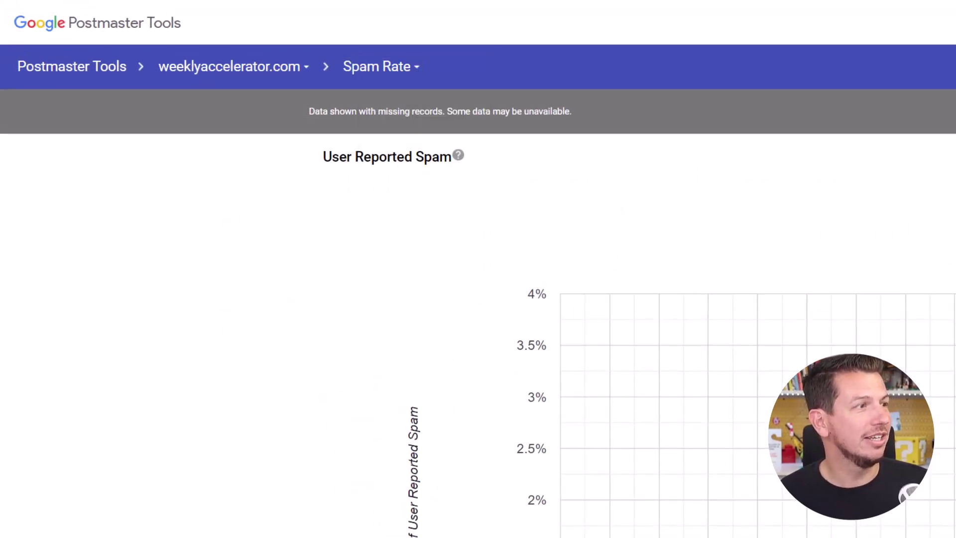
{"action": "mouse_move", "coordinate": [369, 247]}
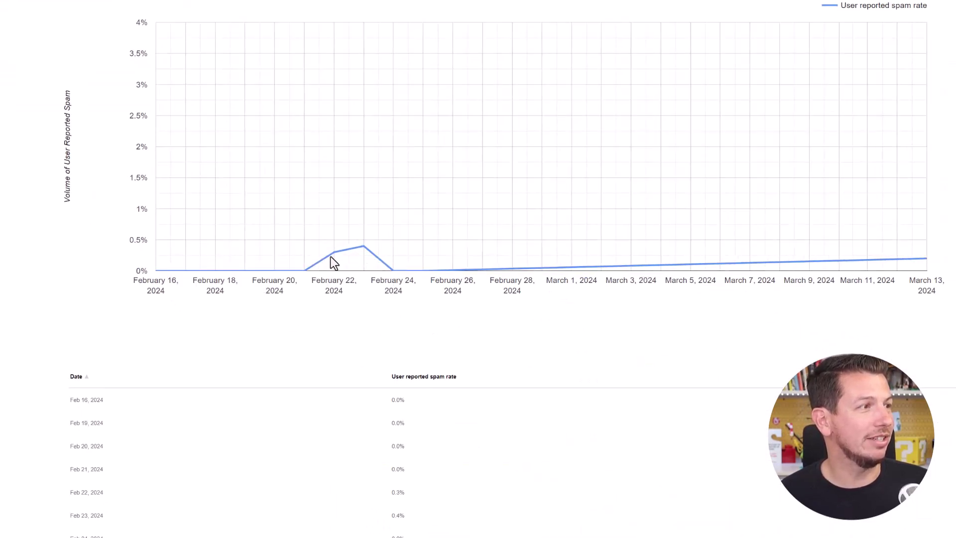
{"action": "mouse_move", "coordinate": [362, 246]}
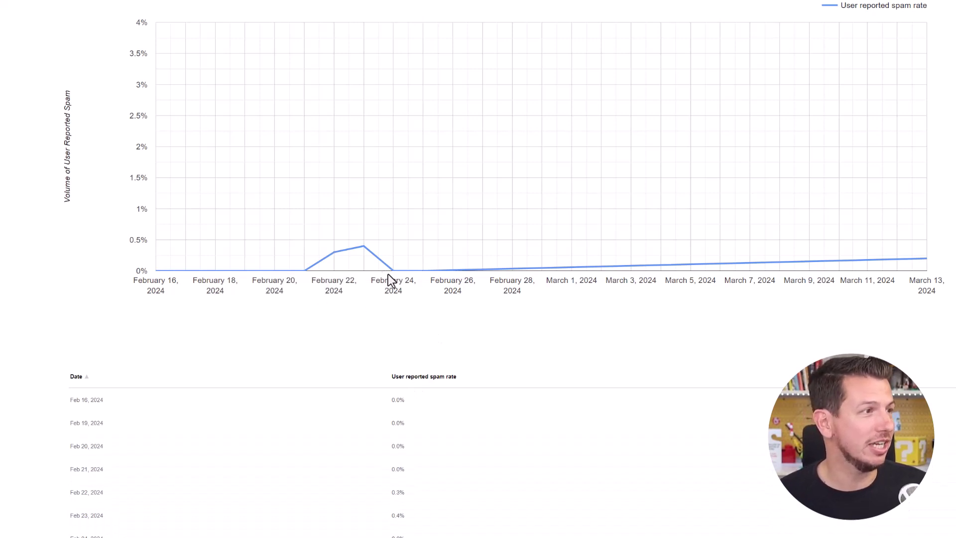
{"action": "mouse_move", "coordinate": [360, 269]}
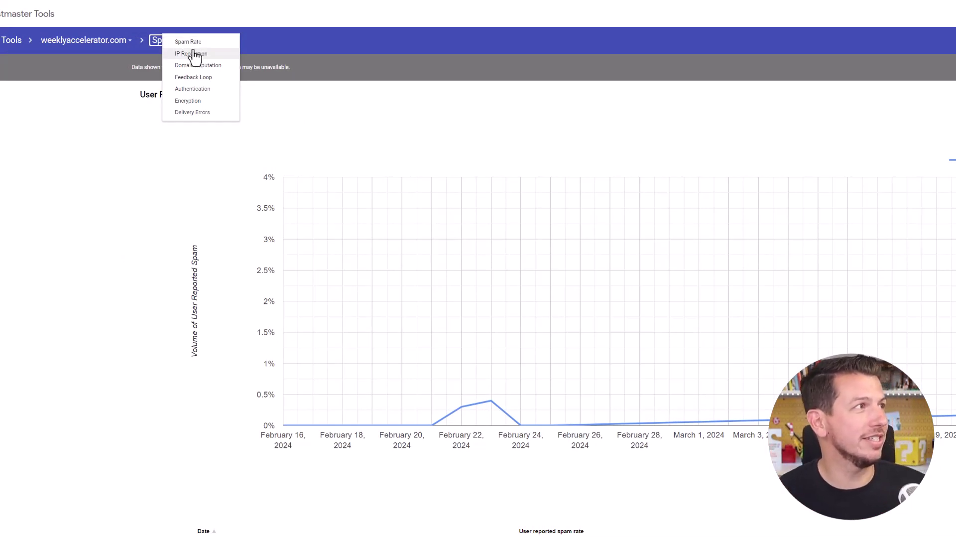
- View the IP Reputation chart, then the Domain Reputation chart rated High every day
{"action": "left_click", "coordinate": [193, 54]}
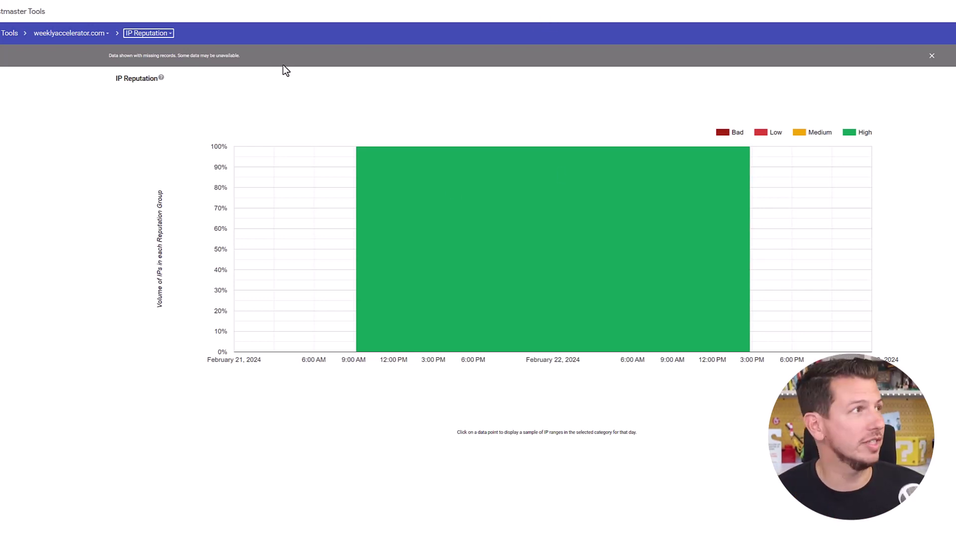
{"action": "left_click", "coordinate": [166, 34]}
{"action": "left_click", "coordinate": [167, 50]}
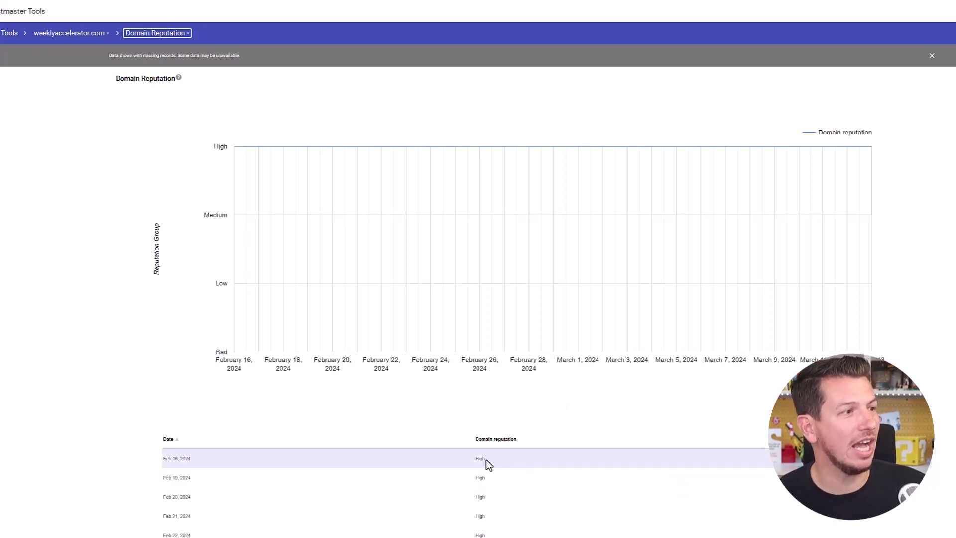
{"action": "mouse_move", "coordinate": [482, 235]}
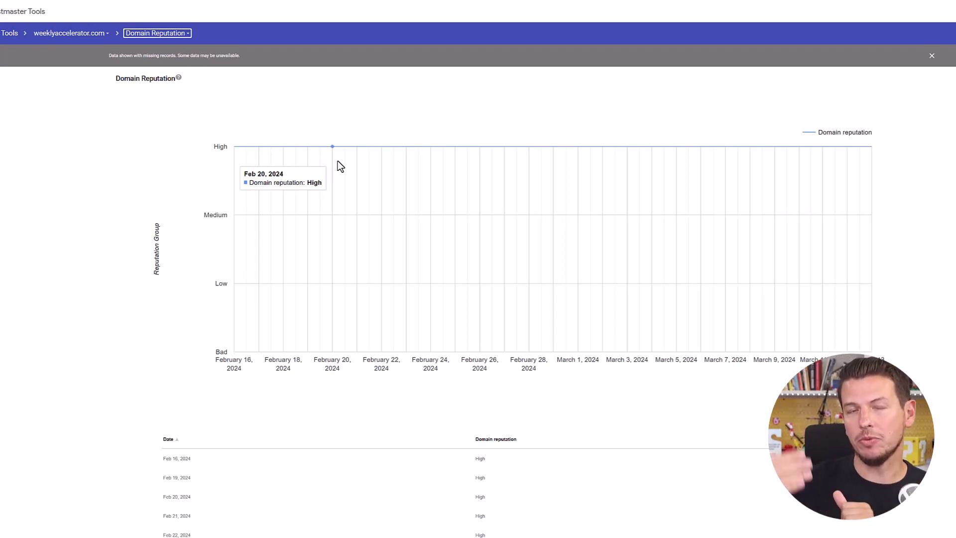
- Check the Feedback Loop report, then the Authentication report with SPF falling from 100% to 0%
{"action": "left_click", "coordinate": [168, 43]}
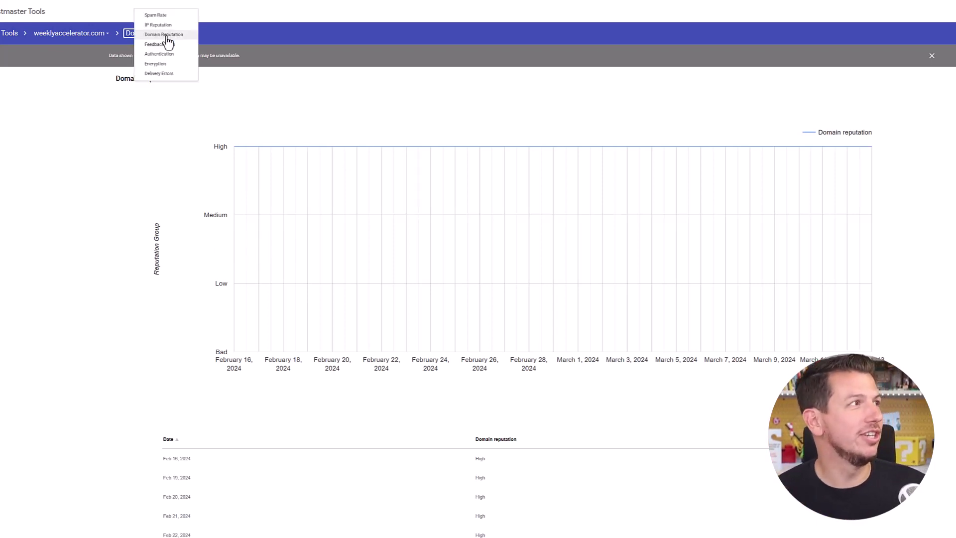
{"action": "left_click", "coordinate": [159, 46]}
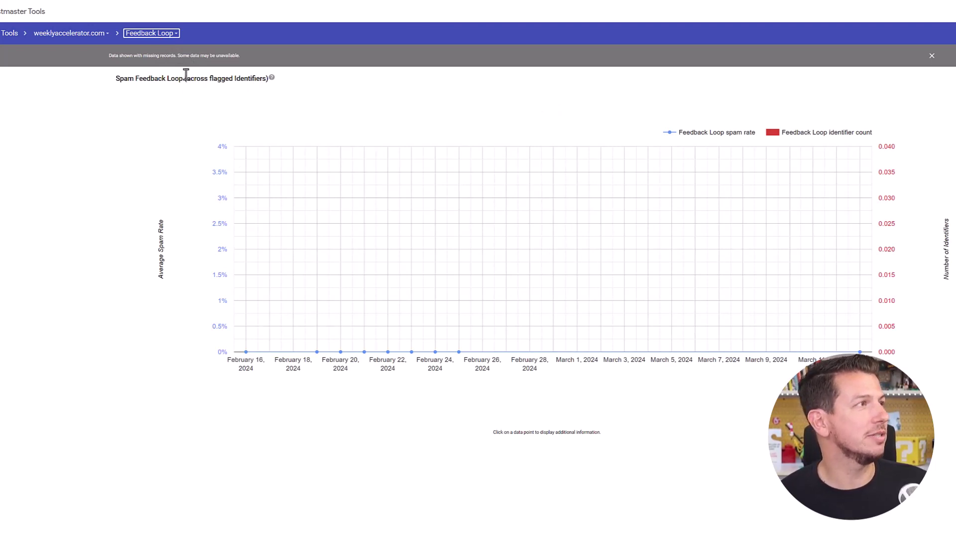
{"action": "left_click", "coordinate": [151, 33]}
{"action": "left_click", "coordinate": [161, 56]}
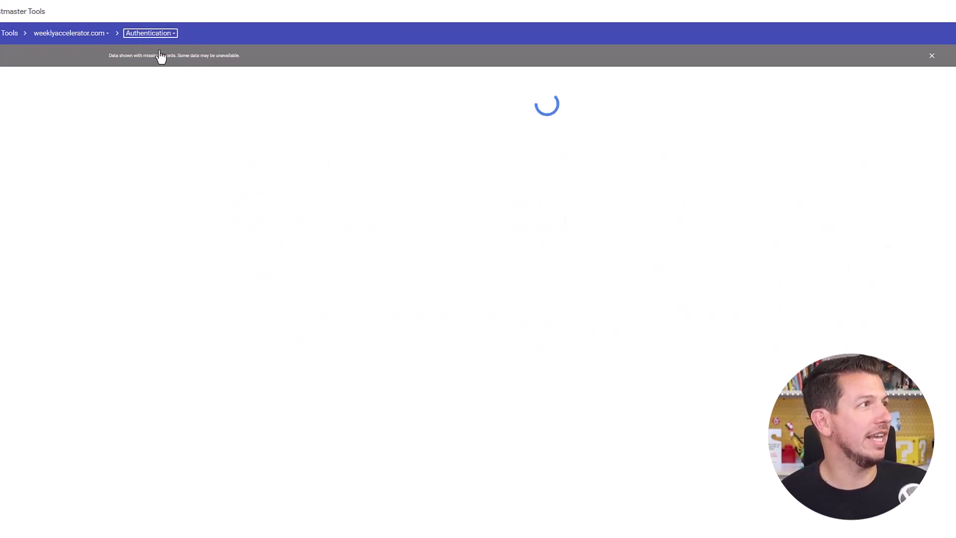
{"action": "mouse_move", "coordinate": [456, 178]}
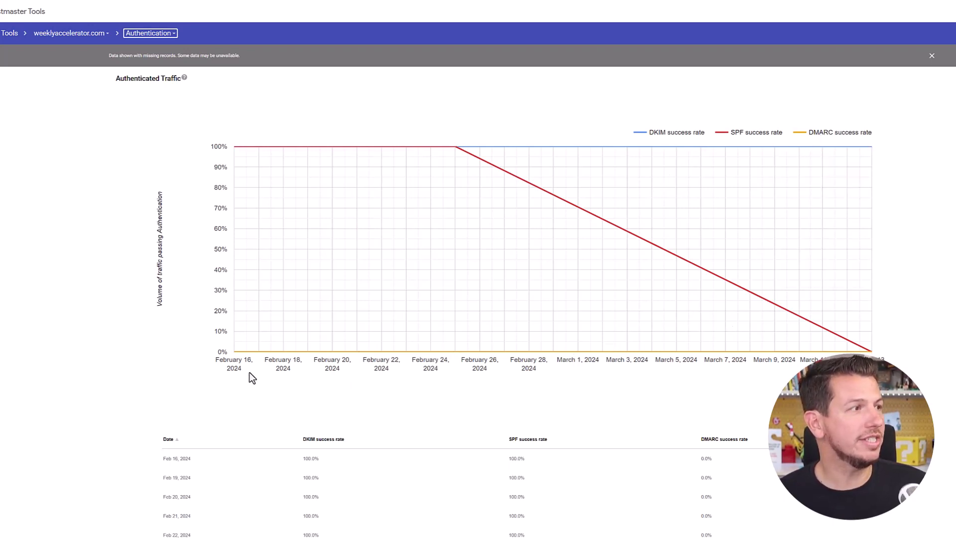
{"action": "mouse_move", "coordinate": [277, 355]}
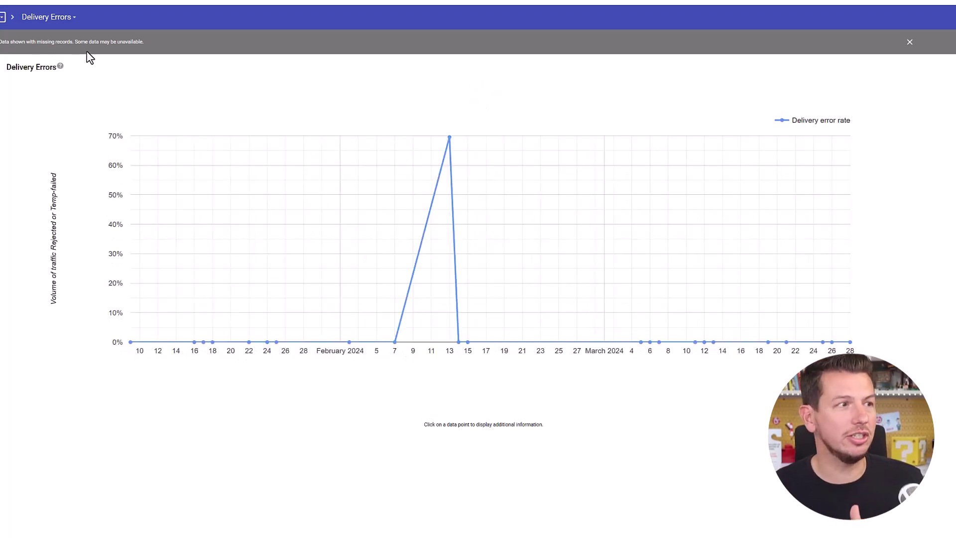
- Show the Spam Rate report and inspect its 2.1% peak on March 25, 2024
{"action": "left_click", "coordinate": [51, 20]}
{"action": "left_click", "coordinate": [57, 2]}
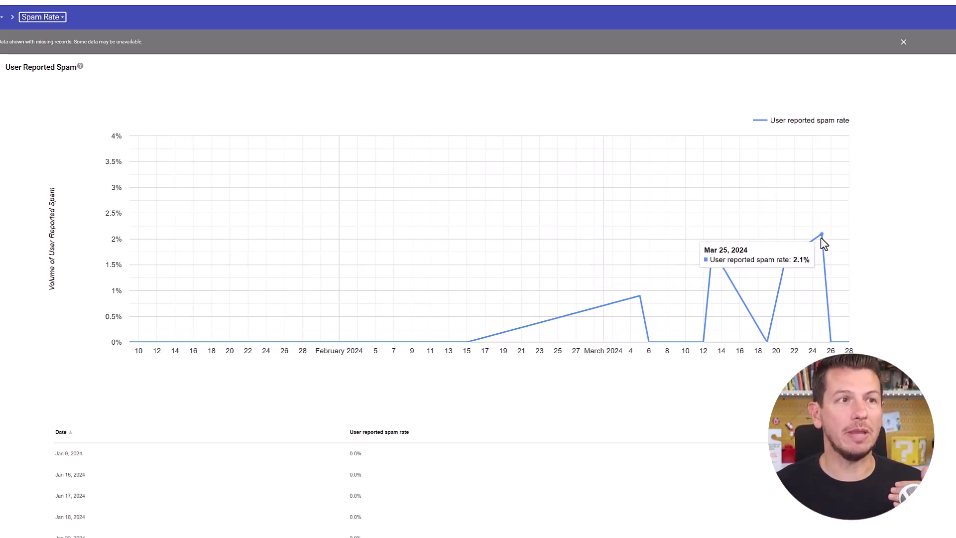
{"action": "mouse_move", "coordinate": [822, 245]}
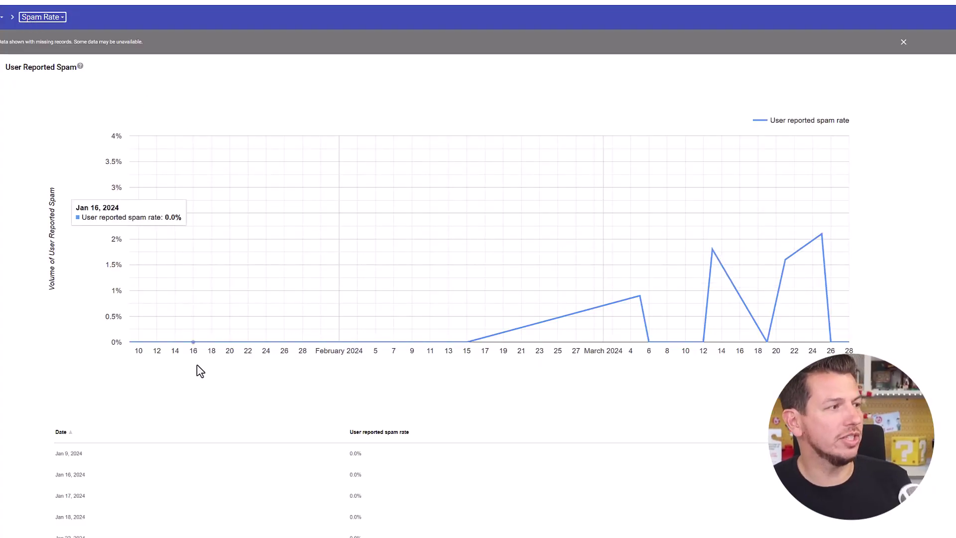
{"action": "scroll", "coordinate": [201, 367], "scroll_direction": "down", "scroll_amount": 6}
{"action": "scroll", "coordinate": [295, 365], "scroll_direction": "up", "scroll_amount": 6}
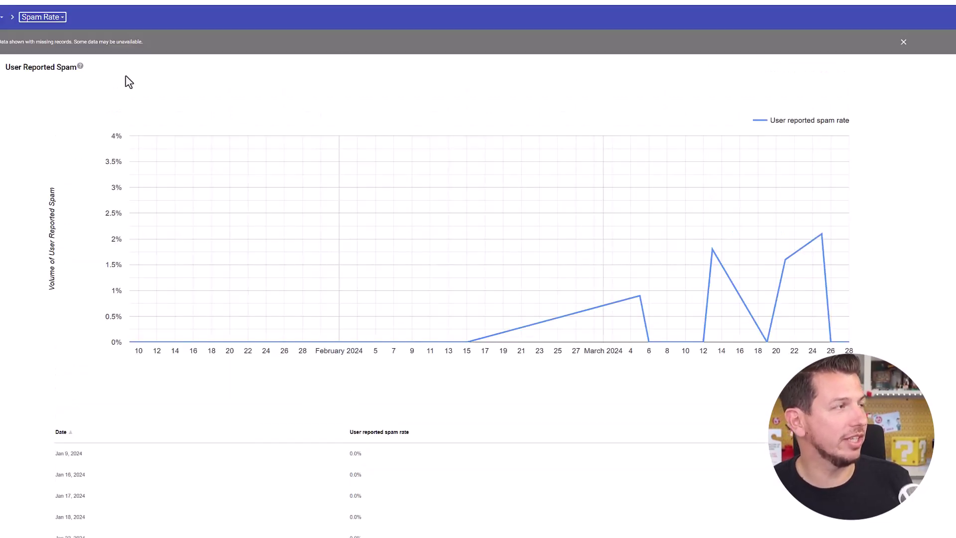
- Show the Domain Reputation report and scroll its daily table as ratings drop from High to Low and Bad
{"action": "left_click", "coordinate": [59, 18]}
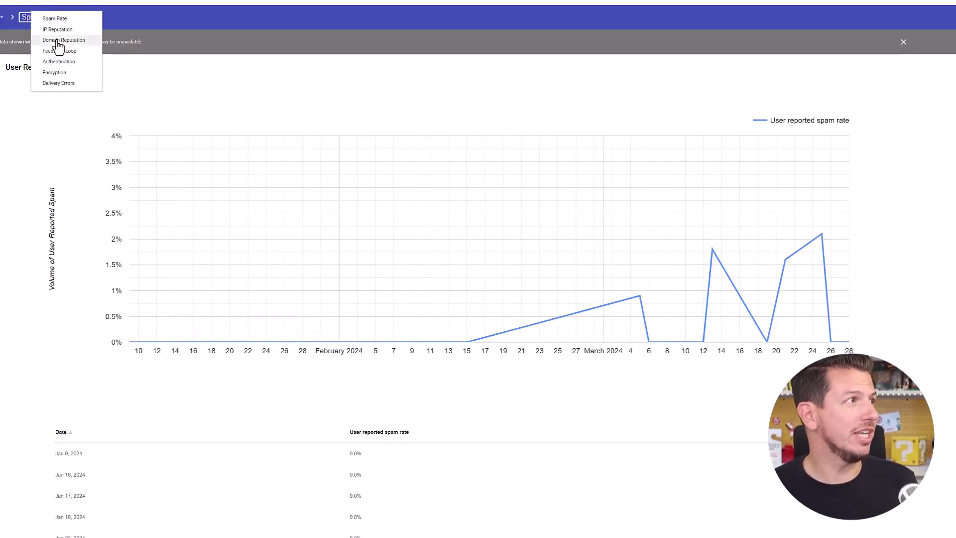
{"action": "left_click", "coordinate": [59, 41]}
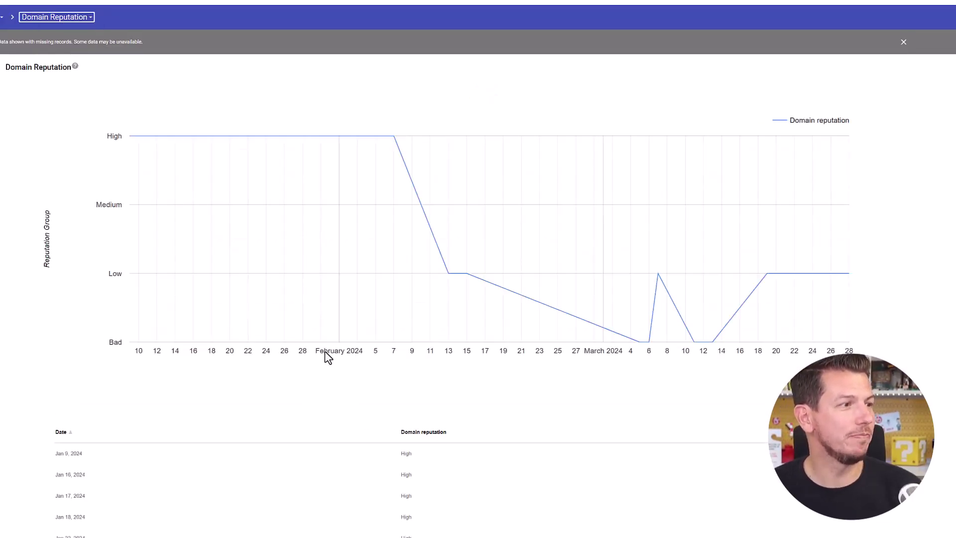
{"action": "scroll", "coordinate": [326, 354], "scroll_direction": "down", "scroll_amount": 6}
{"action": "scroll", "coordinate": [344, 363], "scroll_direction": "up", "scroll_amount": 6}
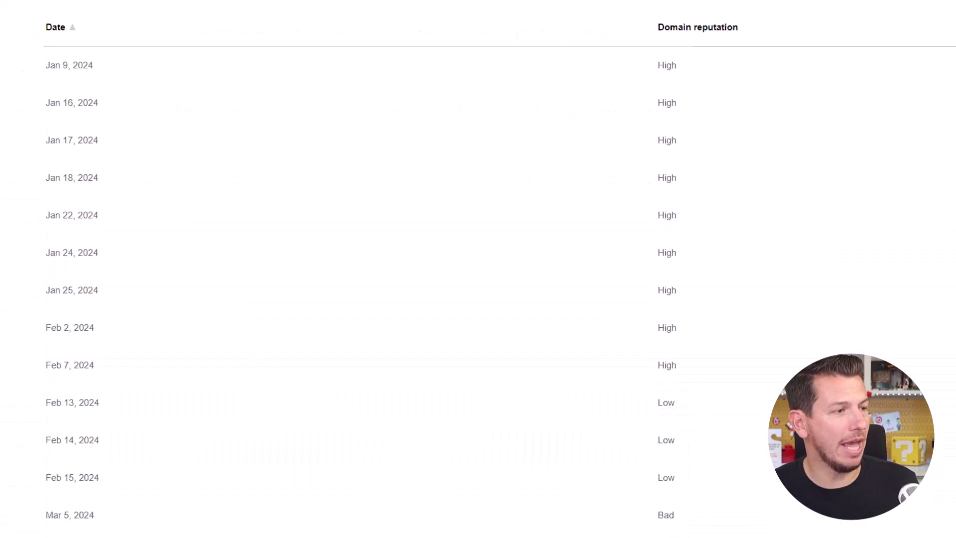
{"action": "scroll", "coordinate": [623, 415], "scroll_direction": "down", "scroll_amount": 7}
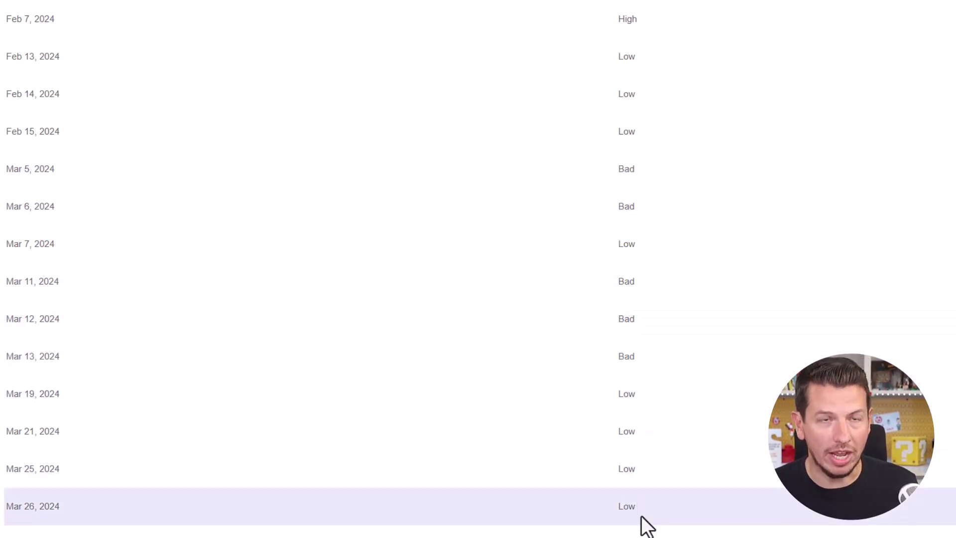
{"action": "scroll", "coordinate": [647, 525], "scroll_direction": "up", "scroll_amount": 10}
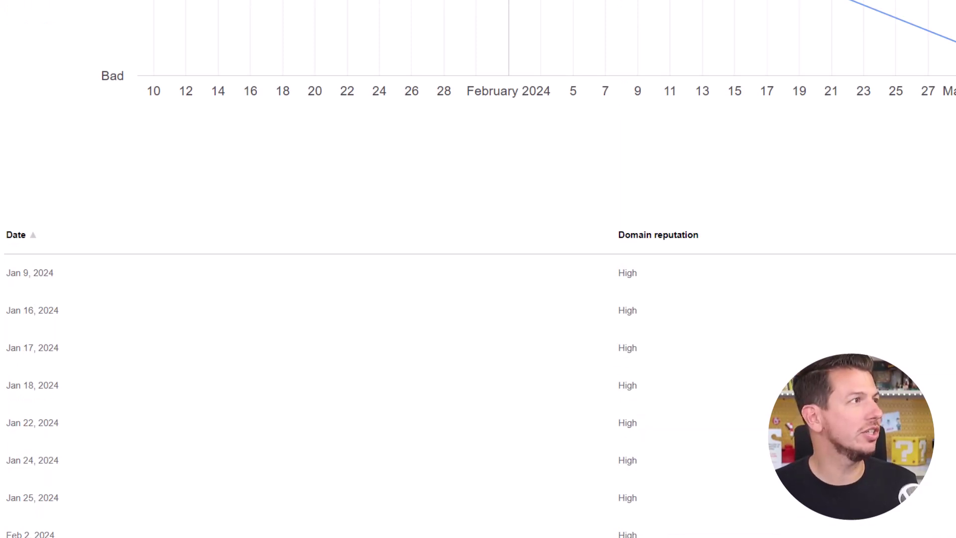
- Move from Feedback Loop to the Delivery Errors report showing the 69.6% spike on Feb 13, 2024
{"action": "left_click", "coordinate": [148, 34]}
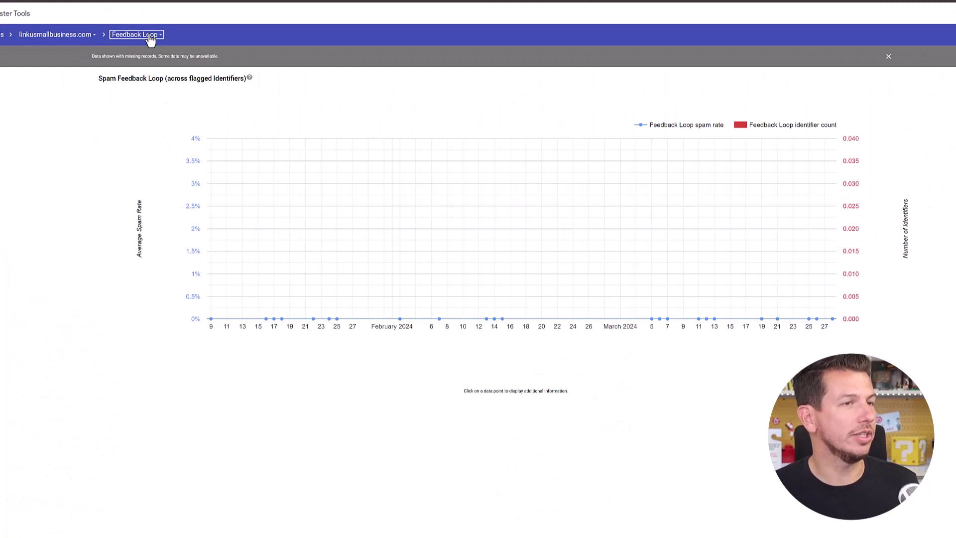
{"action": "left_click", "coordinate": [151, 37]}
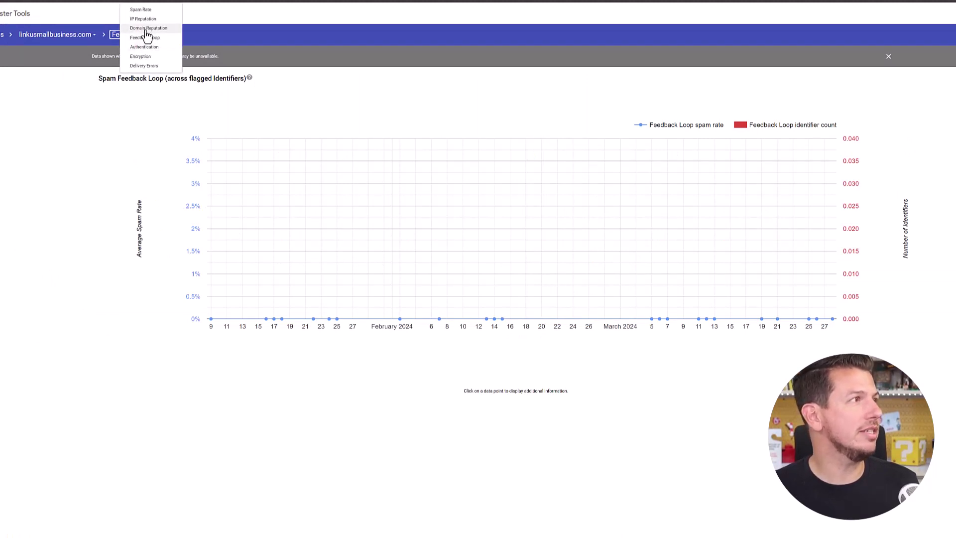
{"action": "left_click", "coordinate": [145, 66]}
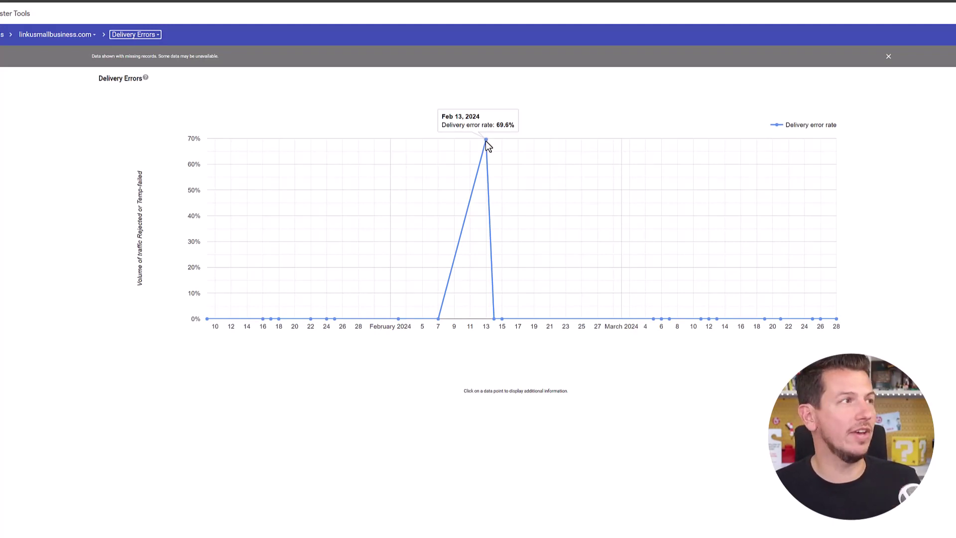
{"action": "left_click", "coordinate": [135, 34]}
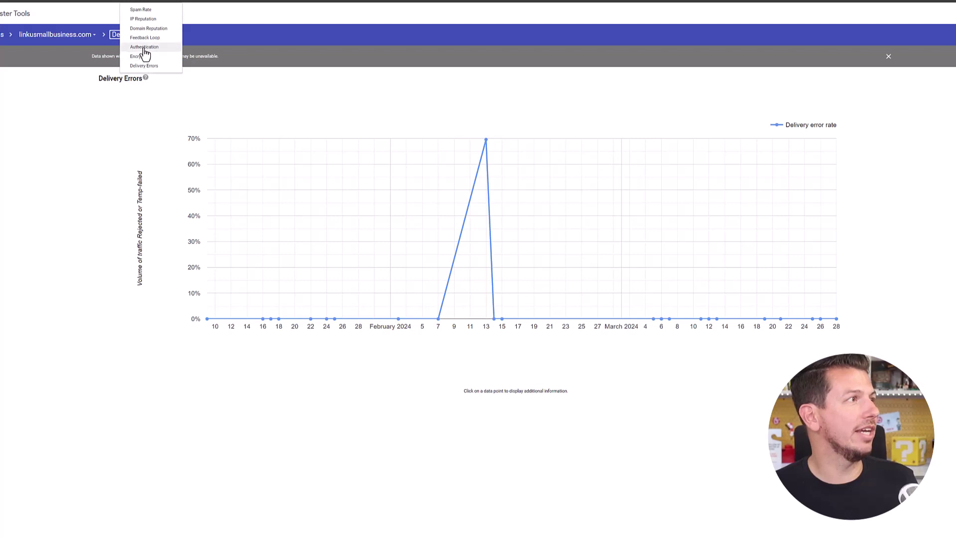
- Check linkusmallbusiness.com's authenticated traffic: DKIM at 100%, SPF and DMARC reaching 100% by Feb 2, 2024
{"action": "left_click", "coordinate": [145, 47]}
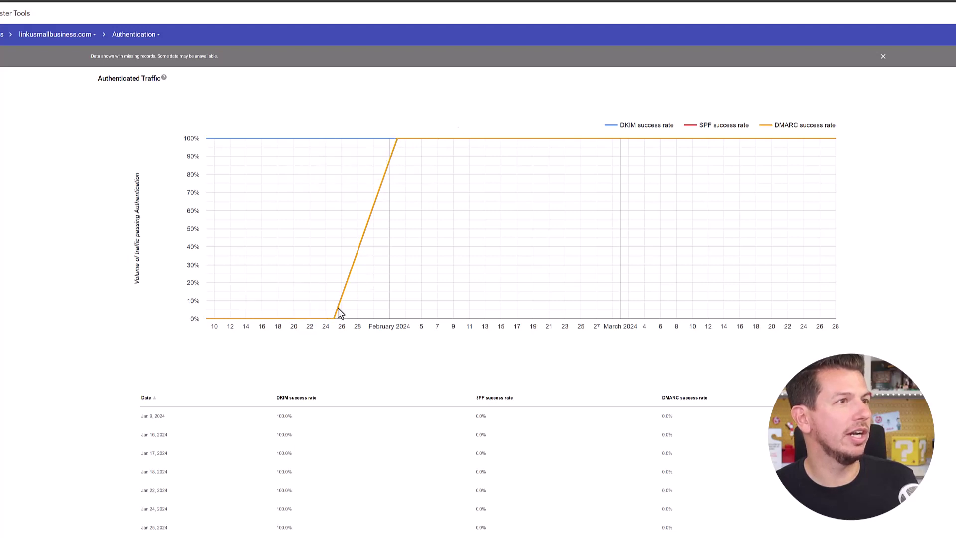
{"action": "mouse_move", "coordinate": [398, 148]}
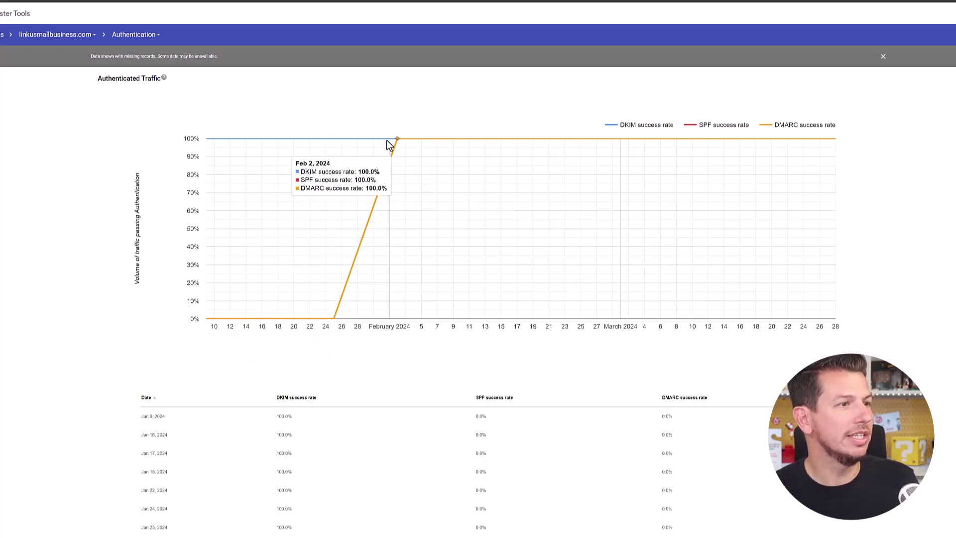
{"action": "scroll", "coordinate": [498, 263], "scroll_direction": "down", "scroll_amount": 5}
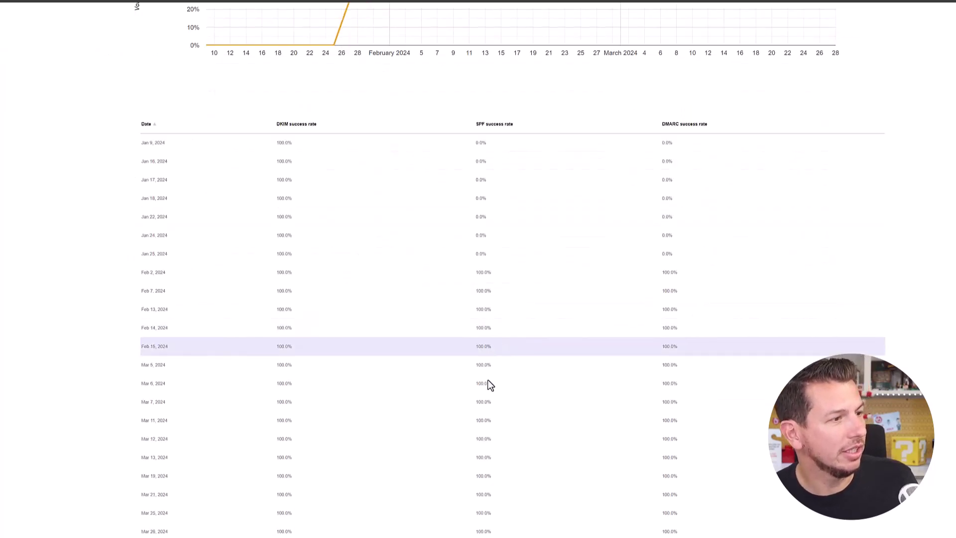
{"action": "scroll", "coordinate": [415, 506], "scroll_direction": "up", "scroll_amount": 5}
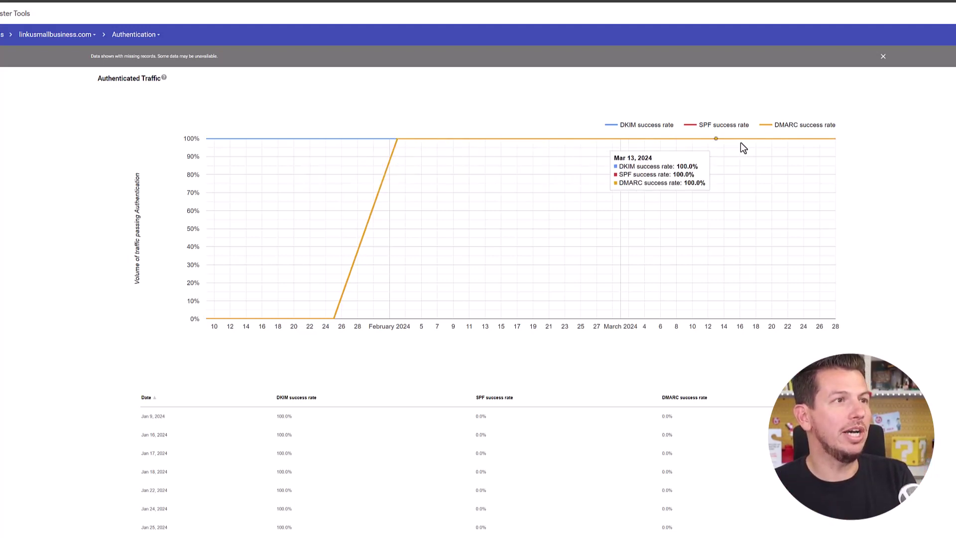
{"action": "left_click", "coordinate": [154, 40]}
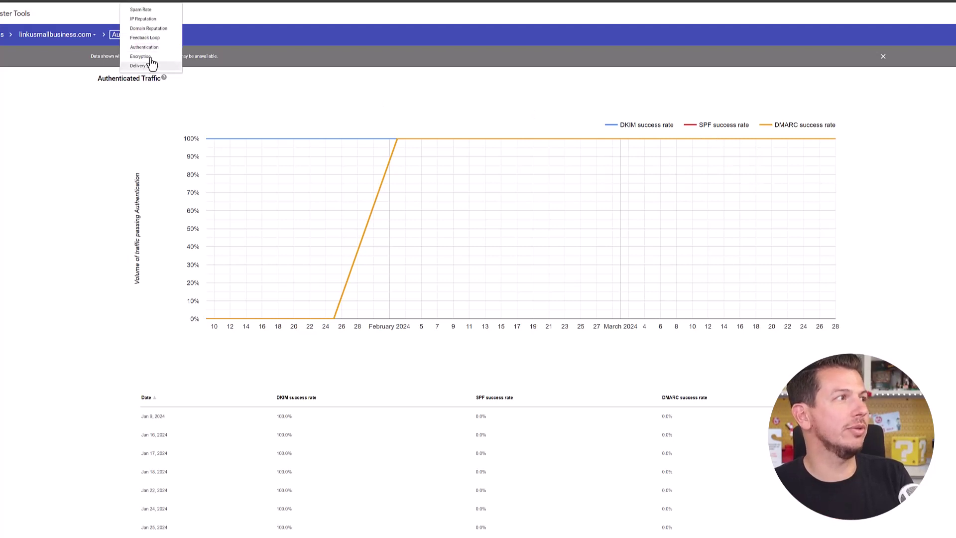
{"action": "left_click", "coordinate": [224, 20]}
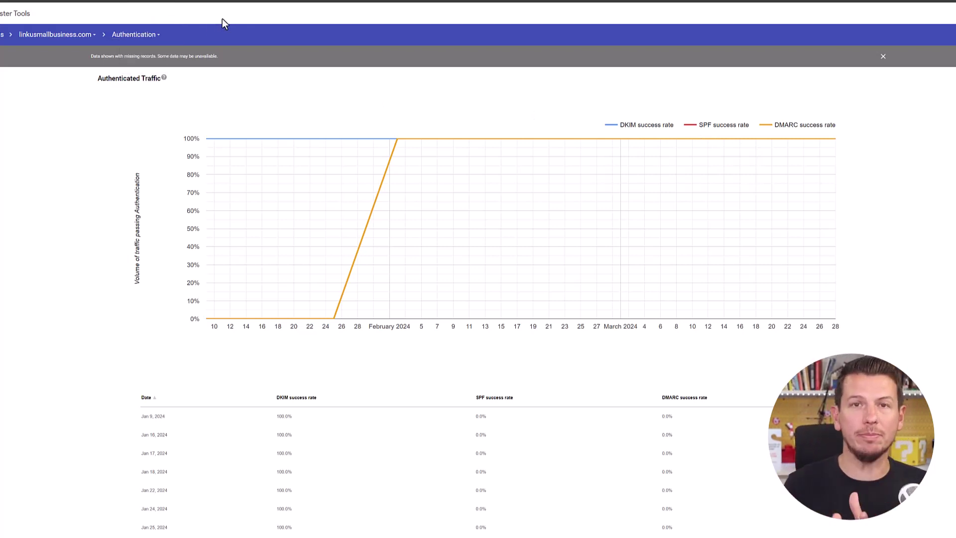